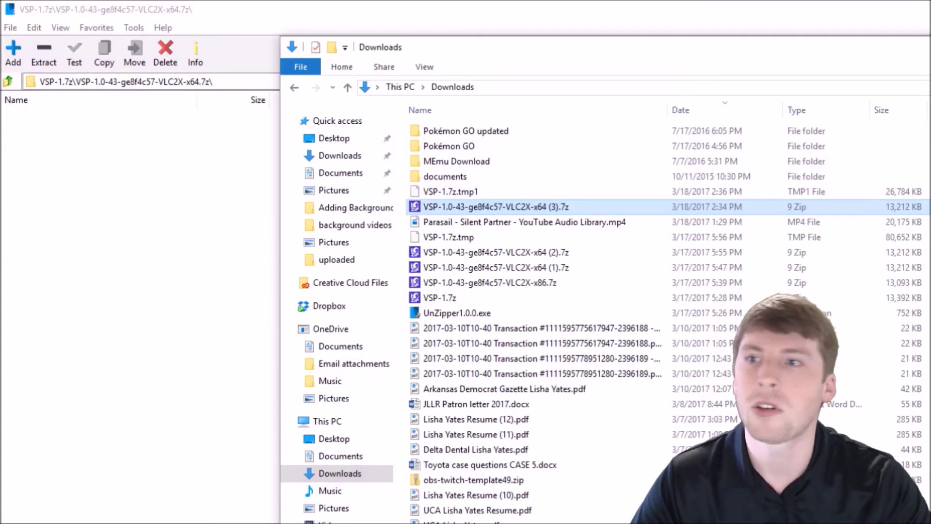
# Bring the VSP x64 .7z archive into UnZipper to list its VideoSourcePlugin contents.
pyautogui.click(544, 389)
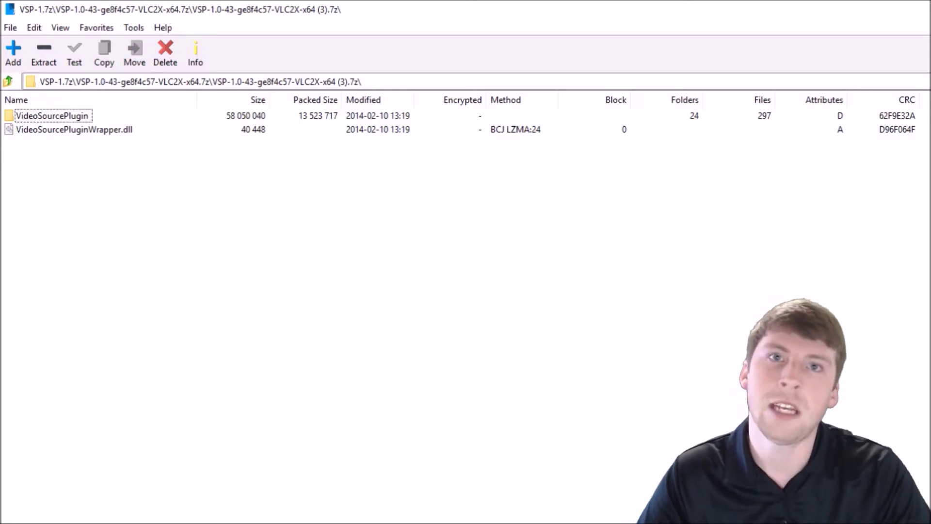
# Browse to C:\Program Files\OBS\plugins, then select VideoSourcePluginWrapper.dll back in UnZipper.
pyautogui.hotkey('alt', 'Tab')
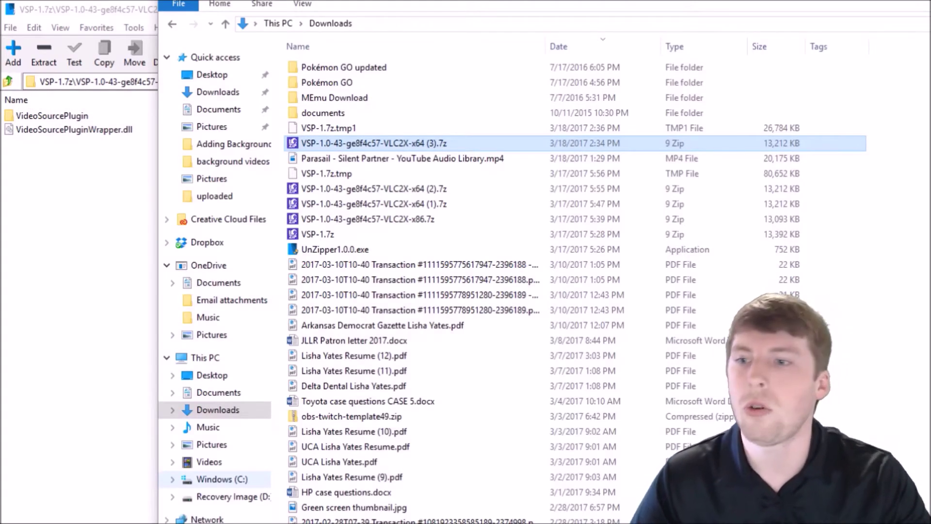
pyautogui.click(221, 479)
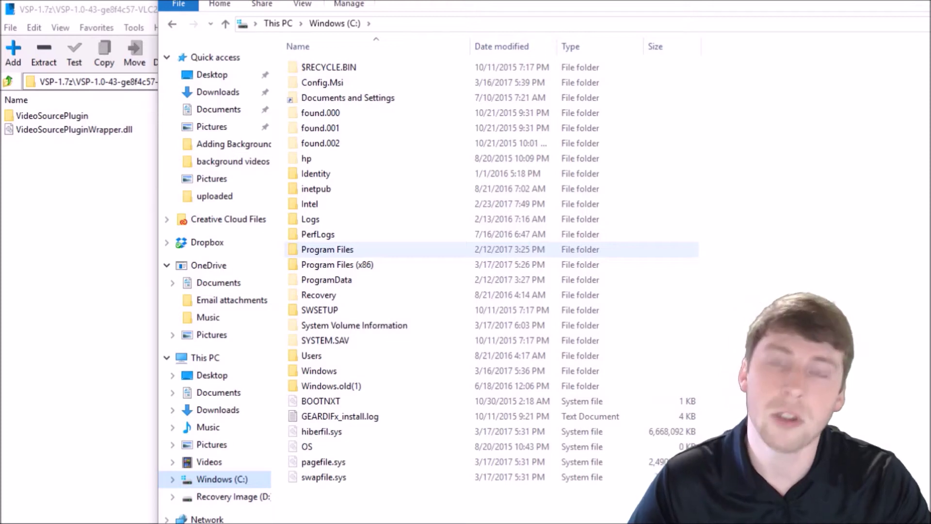
pyautogui.doubleClick(327, 249)
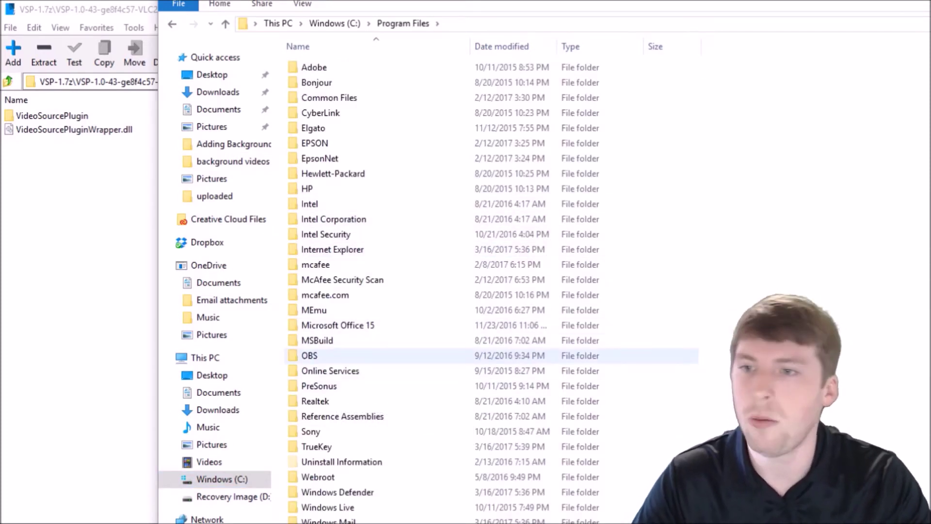
pyautogui.doubleClick(309, 356)
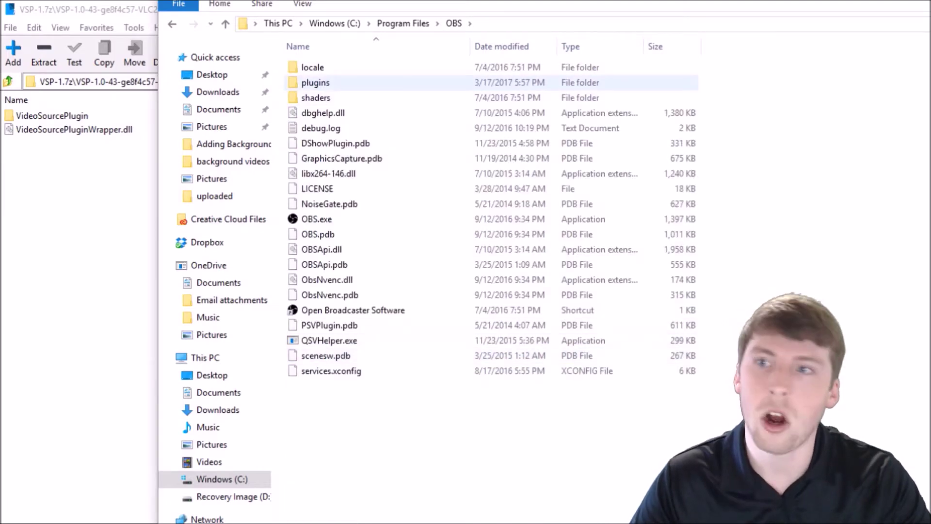
pyautogui.doubleClick(316, 82)
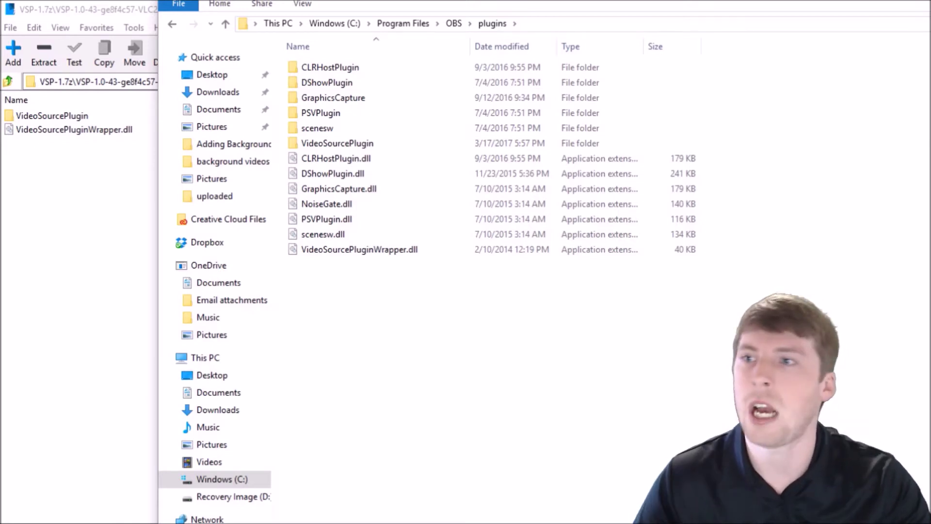
pyautogui.hotkey('alt', 'Tab')
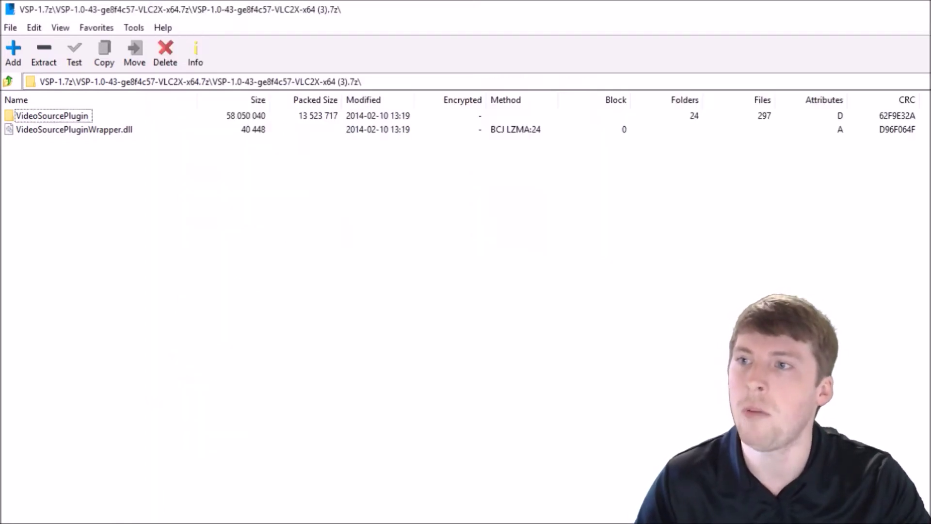
pyautogui.click(74, 129)
# Copy VideoSourcePlugin and VideoSourcePluginWrapper.dll into the plugins folder, replacing existing files.
pyautogui.hotkey('ctrl', 'a')
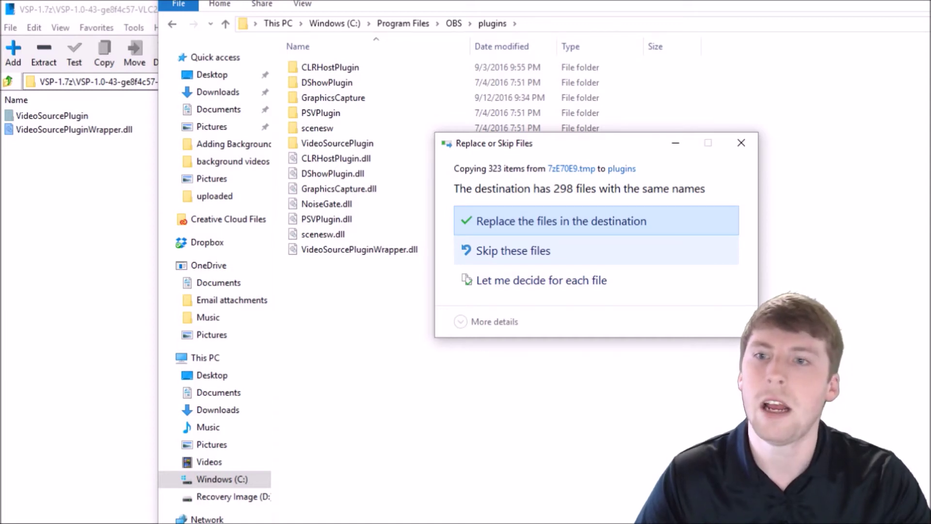
pyautogui.click(513, 250)
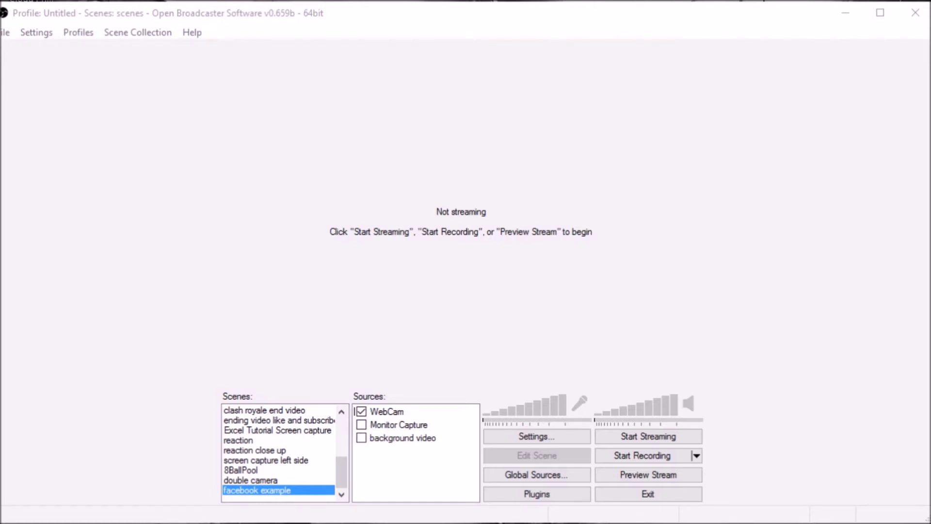
# Show OBS's installed Plugins list to verify Video Source is present.
pyautogui.click(538, 495)
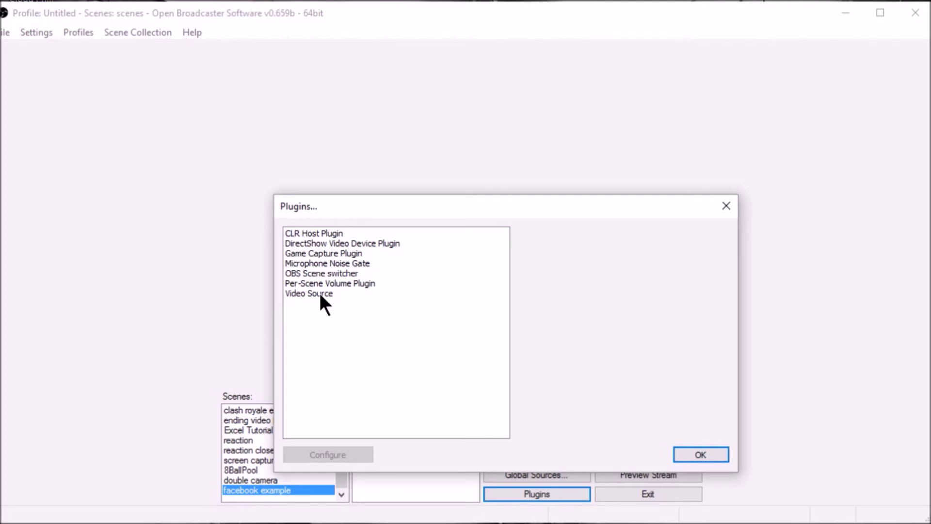
# Close the Plugins list and copy the red checkered video folder's full path.
pyautogui.click(699, 454)
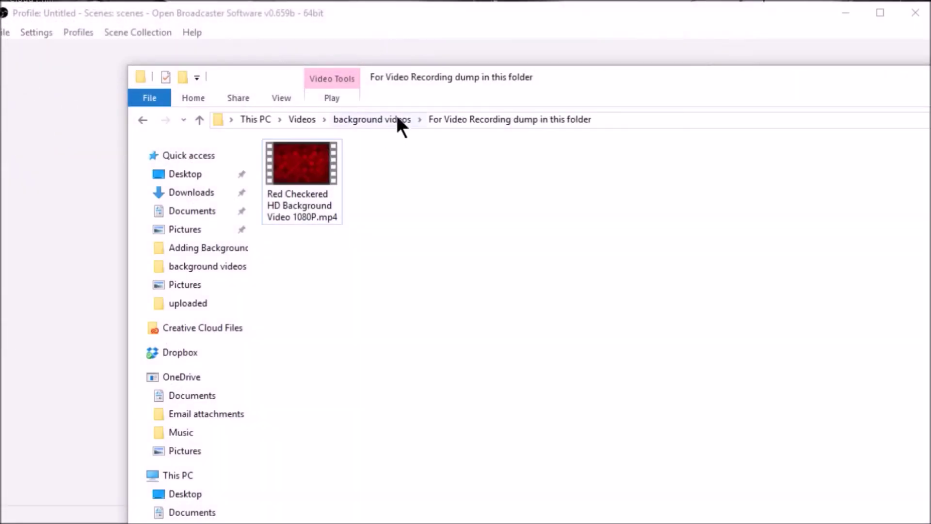
pyautogui.click(372, 119)
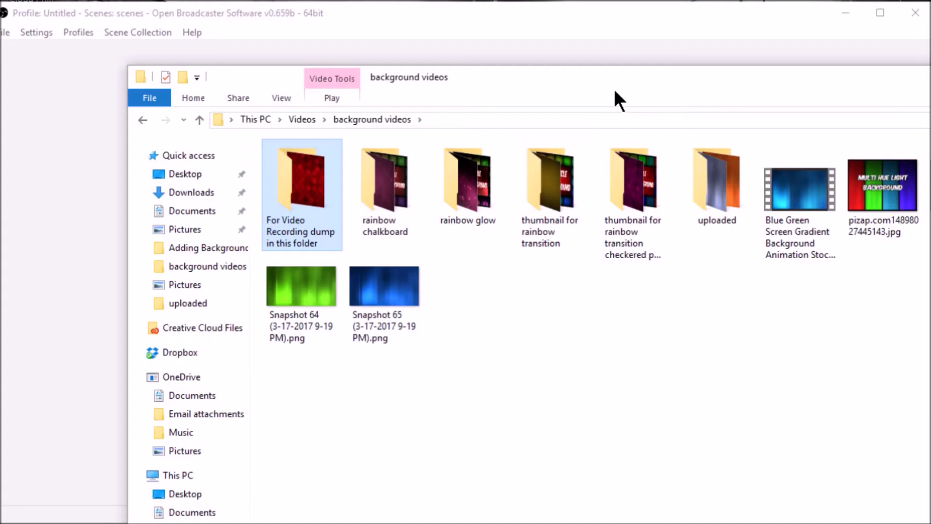
pyautogui.moveTo(309, 180)
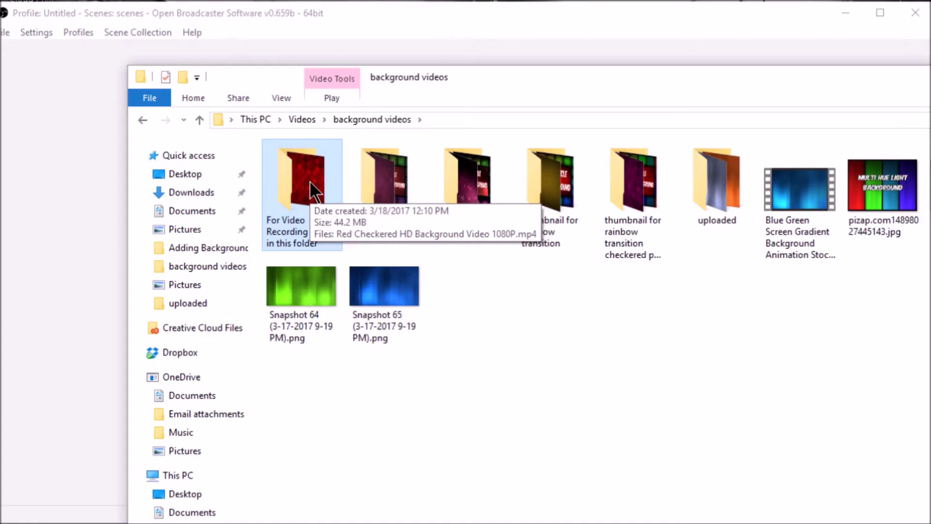
pyautogui.doubleClick(311, 182)
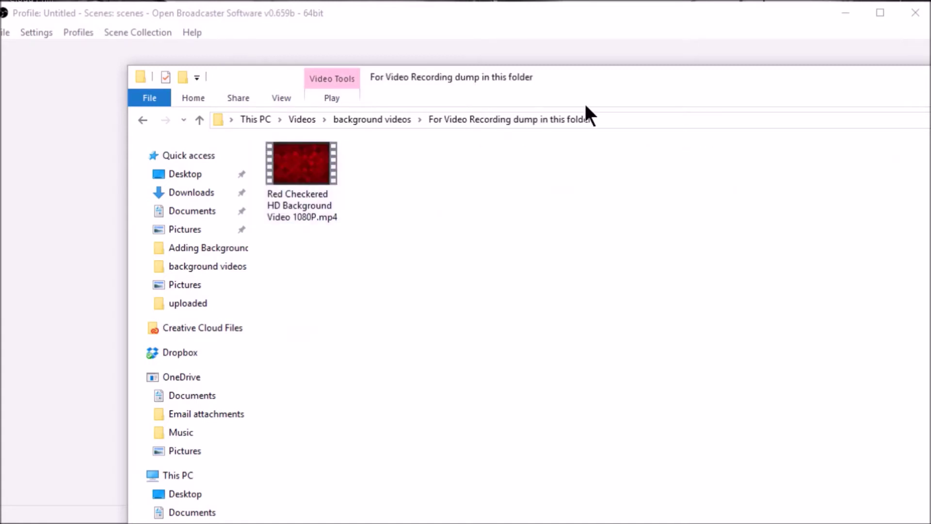
pyautogui.click(622, 120)
pyautogui.hotkey('ctrl', 'c')
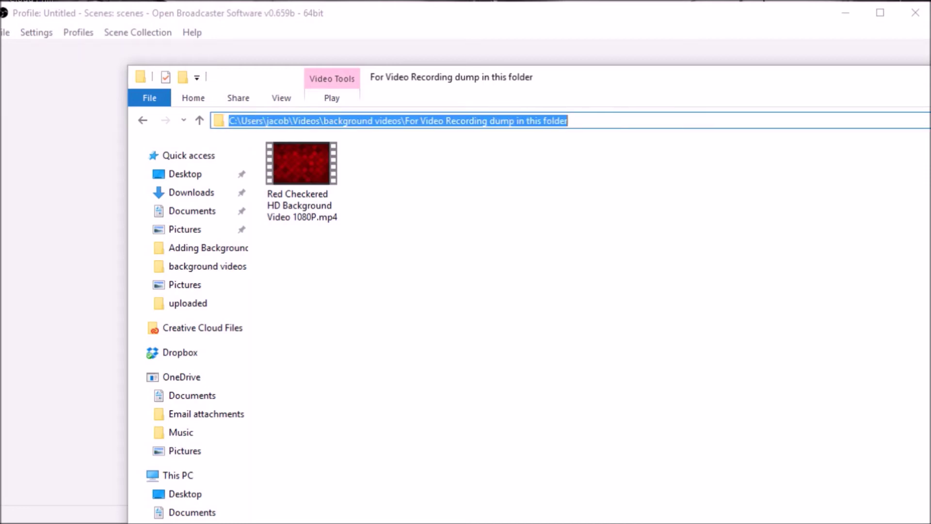
pyautogui.hotkey('alt', 'Tab')
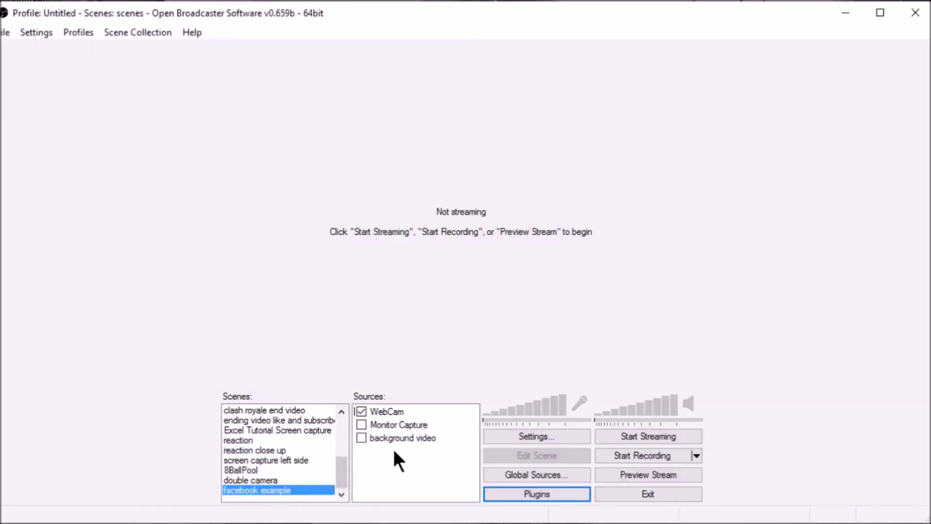
# Add a Video source named 'Video' through the Sources context menu.
pyautogui.rightClick(387, 460)
pyautogui.moveTo(419, 467)
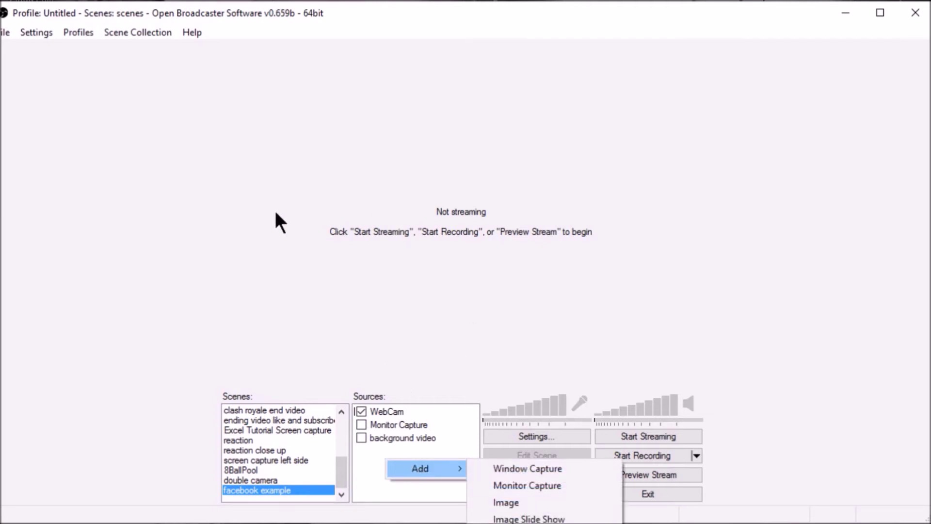
pyautogui.moveTo(412, 507); pyautogui.dragTo(412, 333)
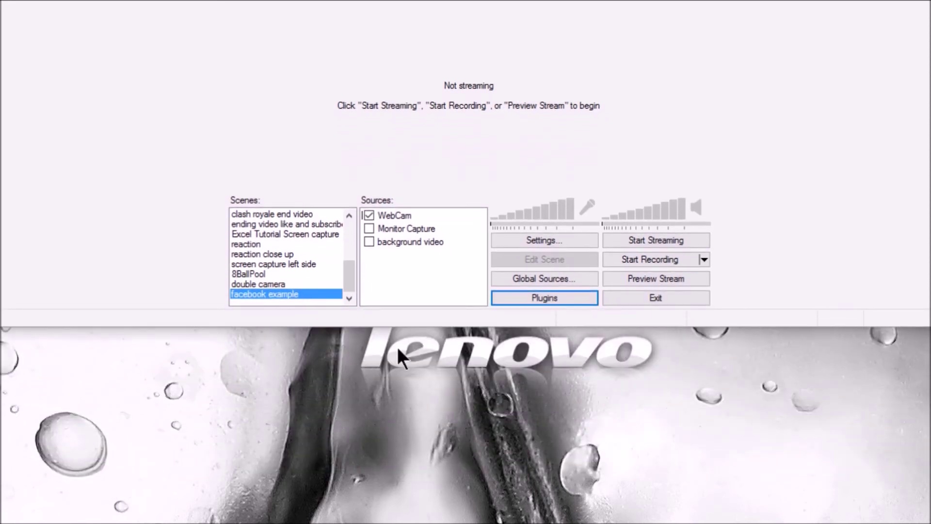
pyautogui.rightClick(393, 269)
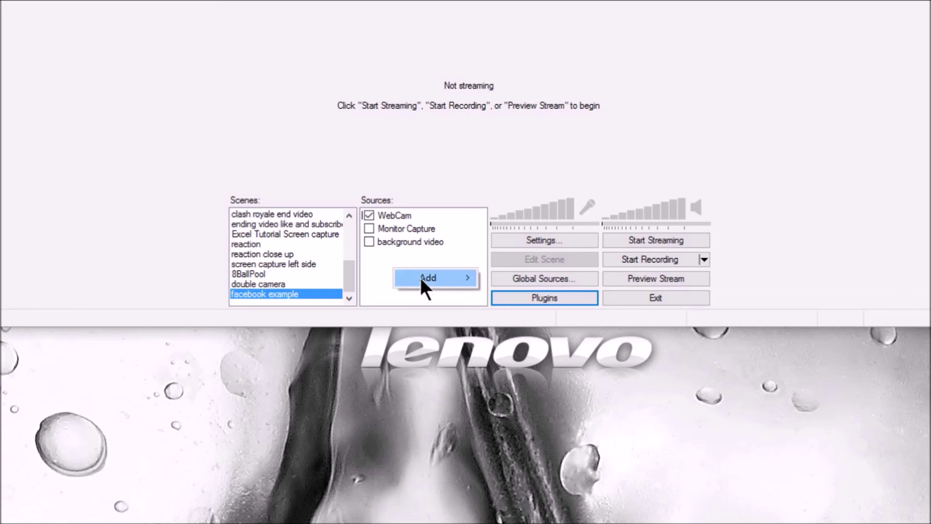
pyautogui.moveTo(424, 284)
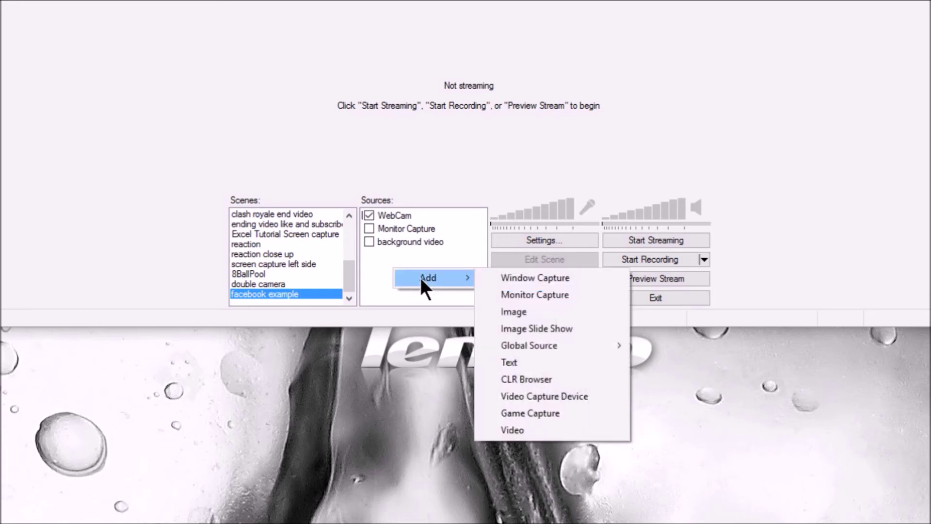
pyautogui.click(517, 432)
pyautogui.click(566, 357)
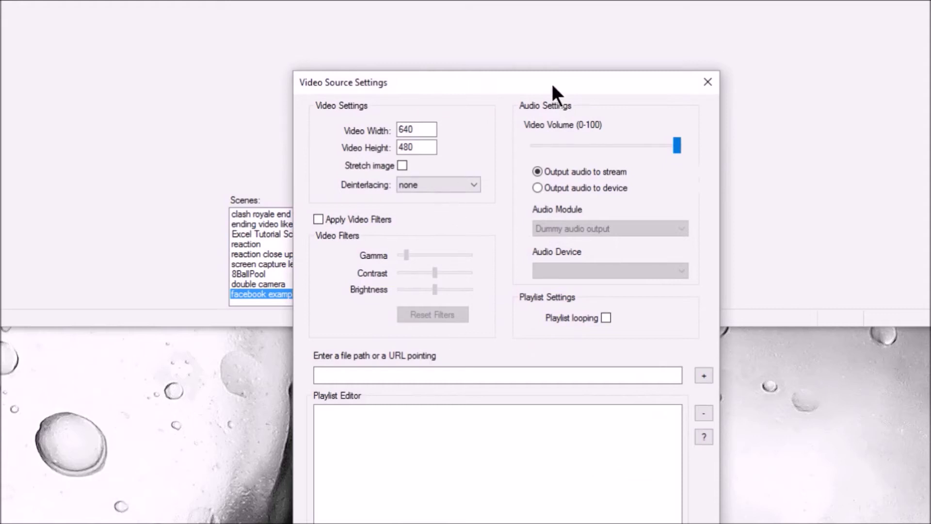
# Set Video Width to 1920 and Video Height to 1080 in Video Source Settings.
pyautogui.moveTo(552, 84); pyautogui.dragTo(531, 9)
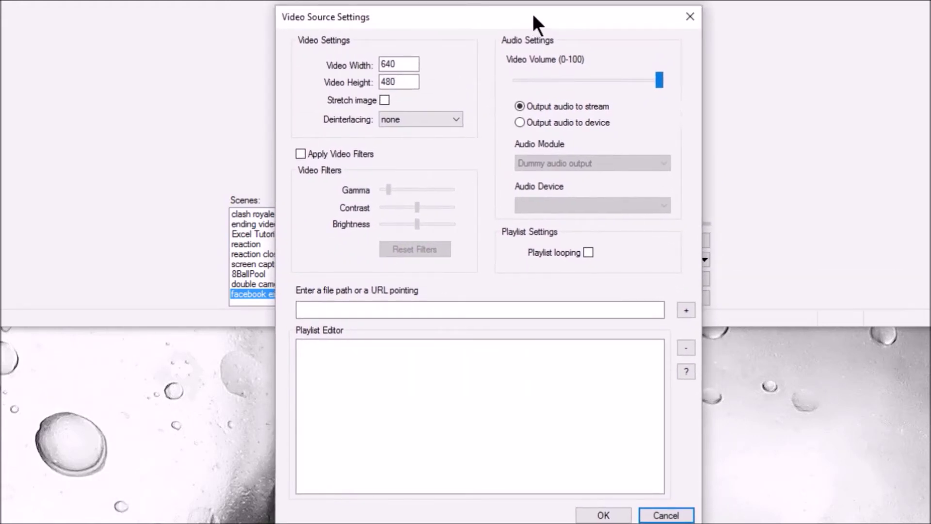
pyautogui.moveTo(411, 64); pyautogui.dragTo(327, 71)
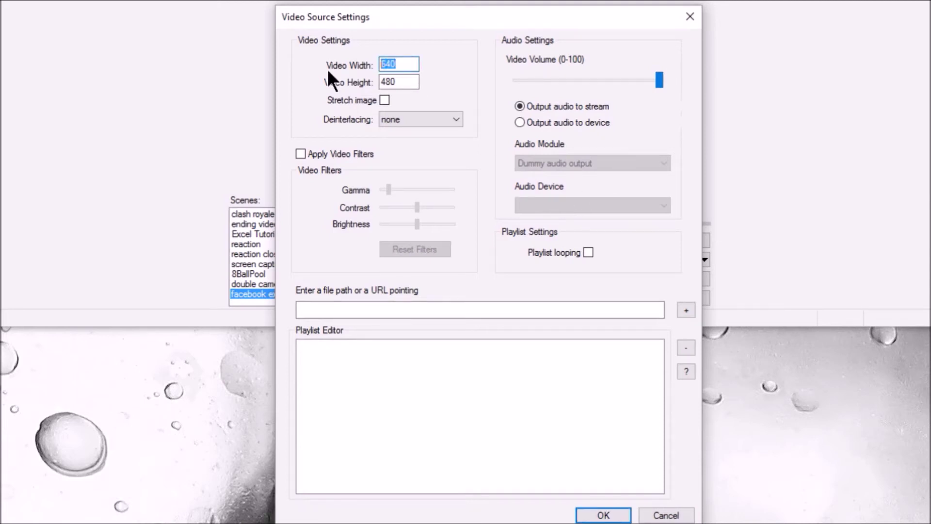
pyautogui.write('1920')
pyautogui.moveTo(414, 83); pyautogui.dragTo(278, 87)
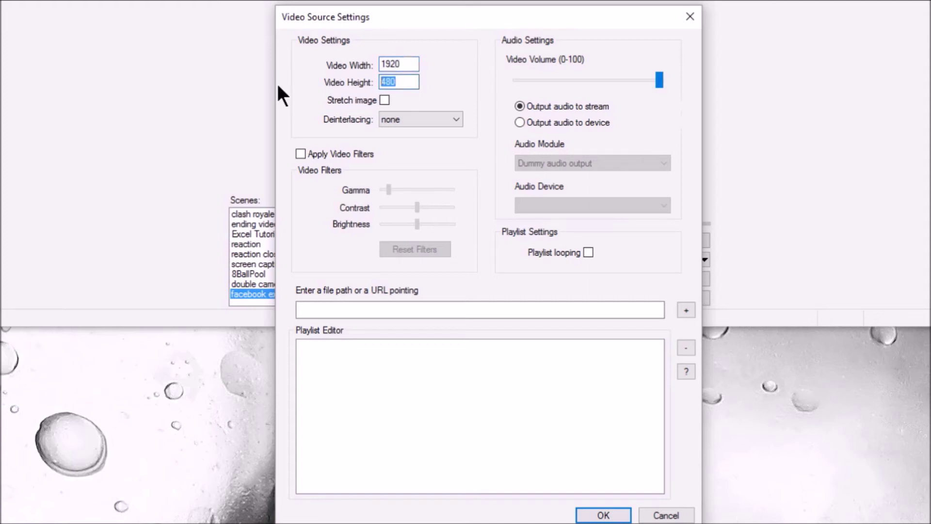
pyautogui.write('1080')
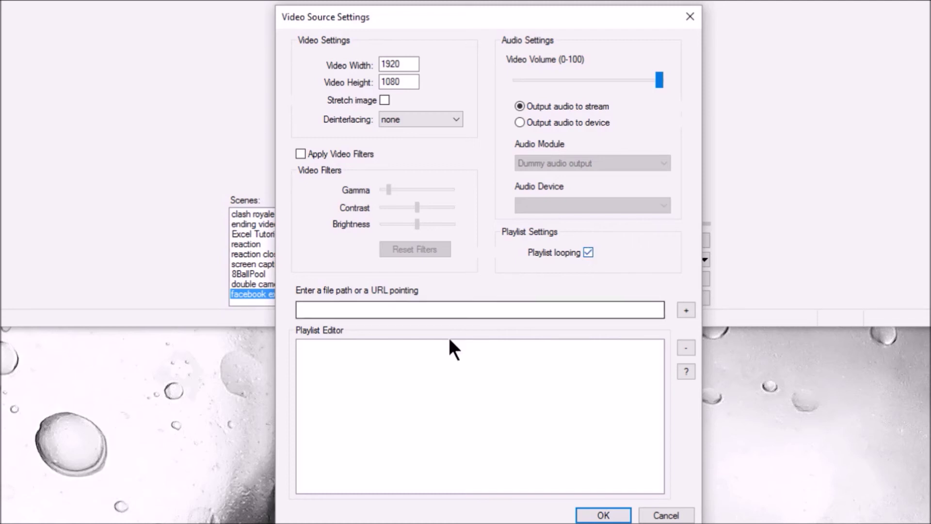
# Paste the copied folder path, add it to the playlist, and confirm with OK.
pyautogui.click(359, 310)
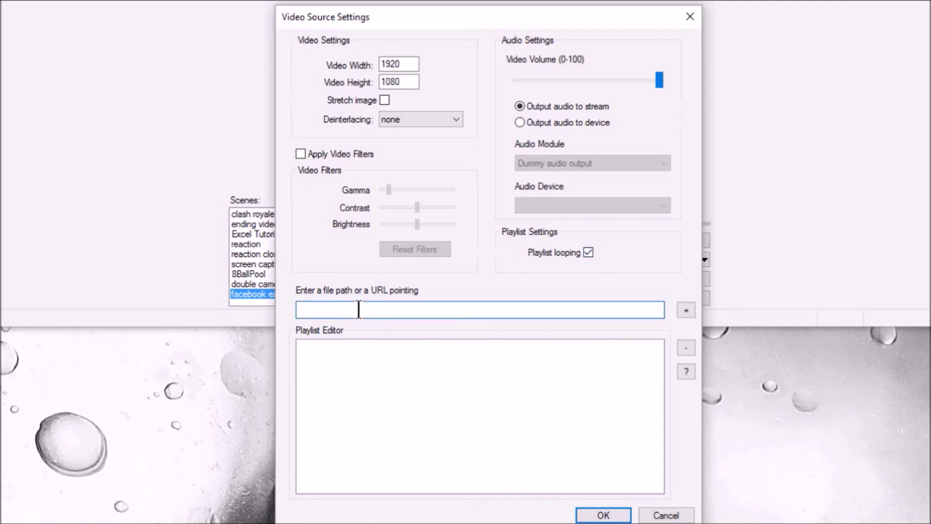
pyautogui.hotkey('ctrl', 'v')
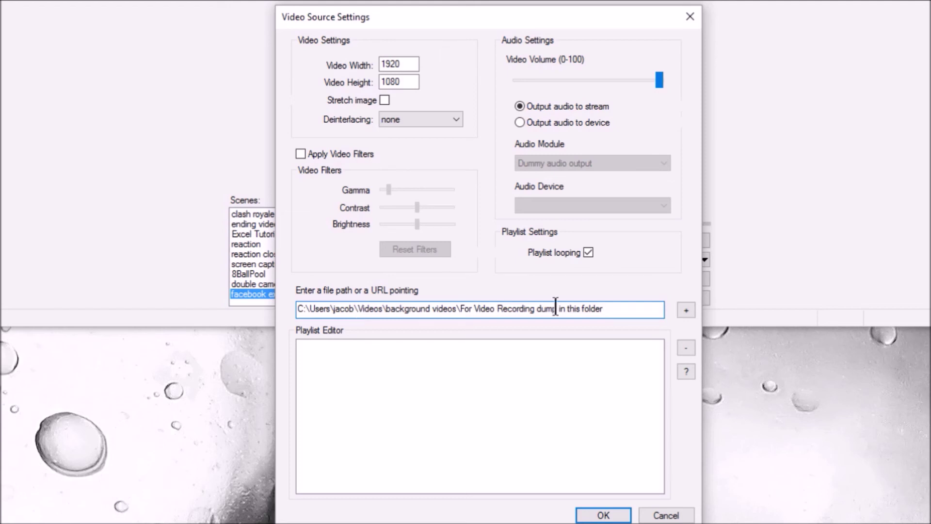
pyautogui.click(685, 310)
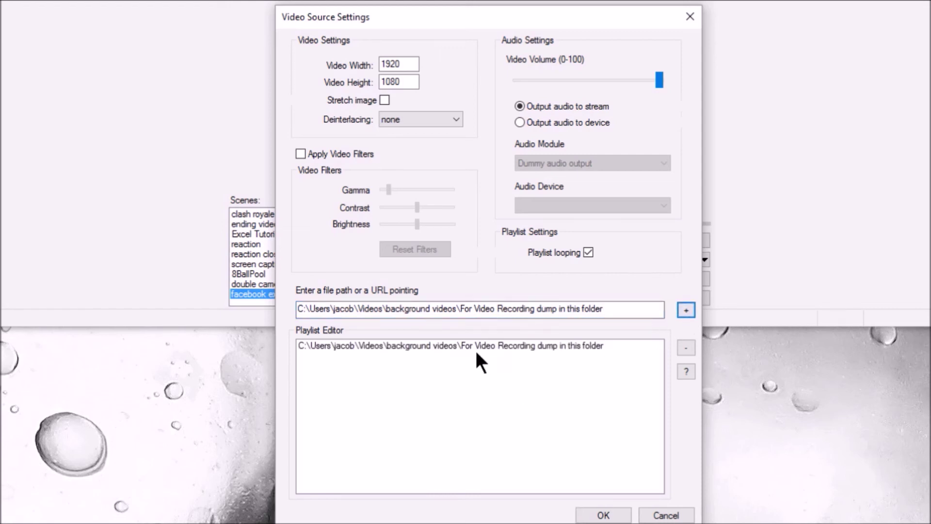
pyautogui.click(607, 516)
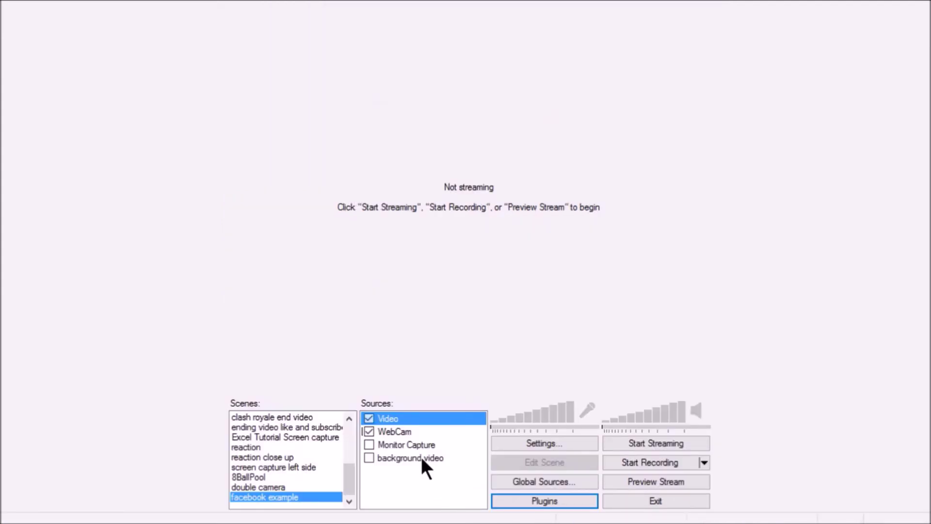
# Apply Order > Move to Bottom to the Video source.
pyautogui.rightClick(398, 419)
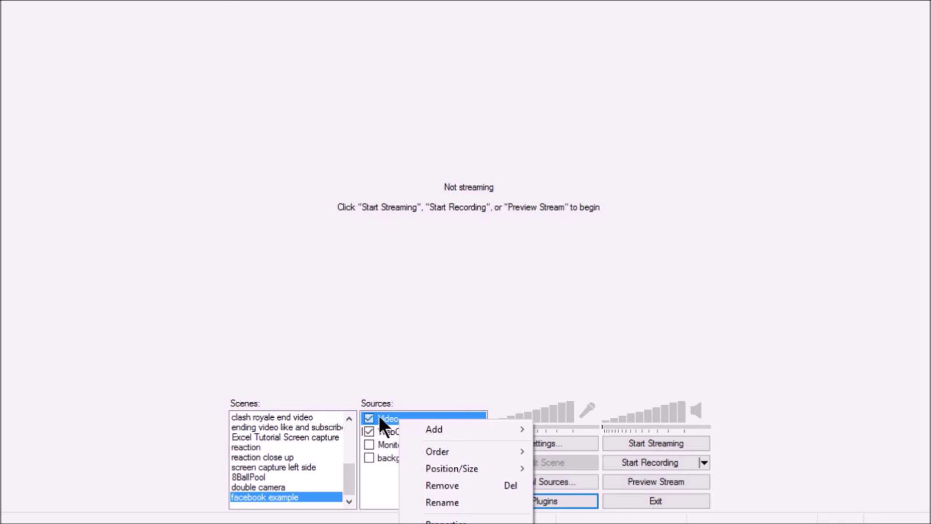
pyautogui.moveTo(438, 446)
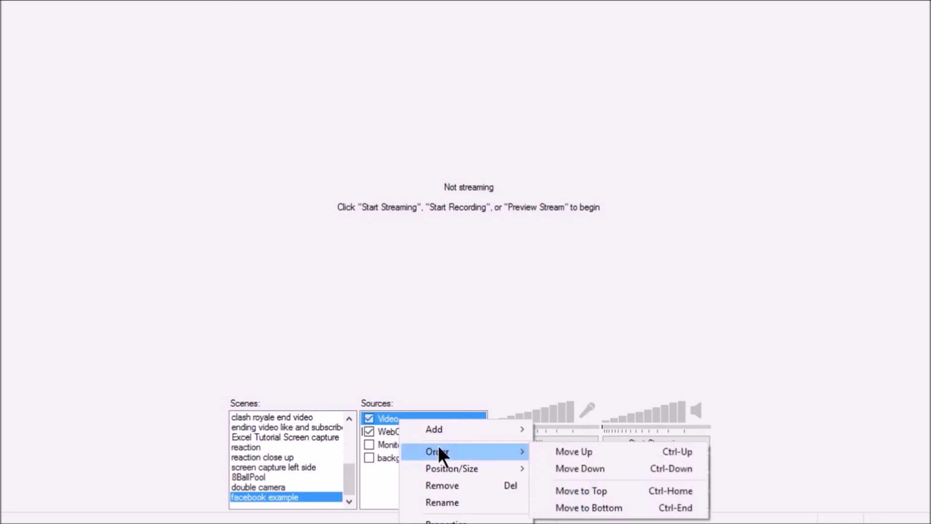
pyautogui.click(604, 507)
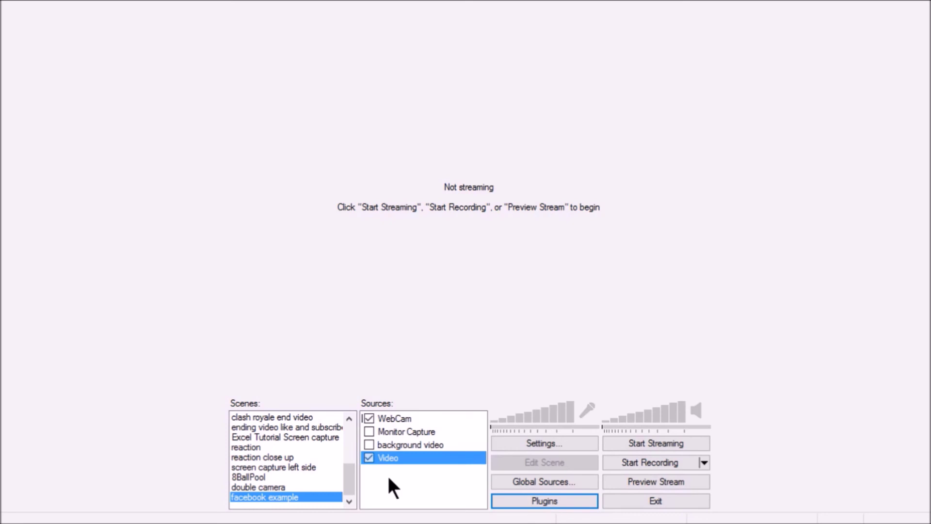
# Start Preview Stream to show the red checkered background video.
pyautogui.click(657, 479)
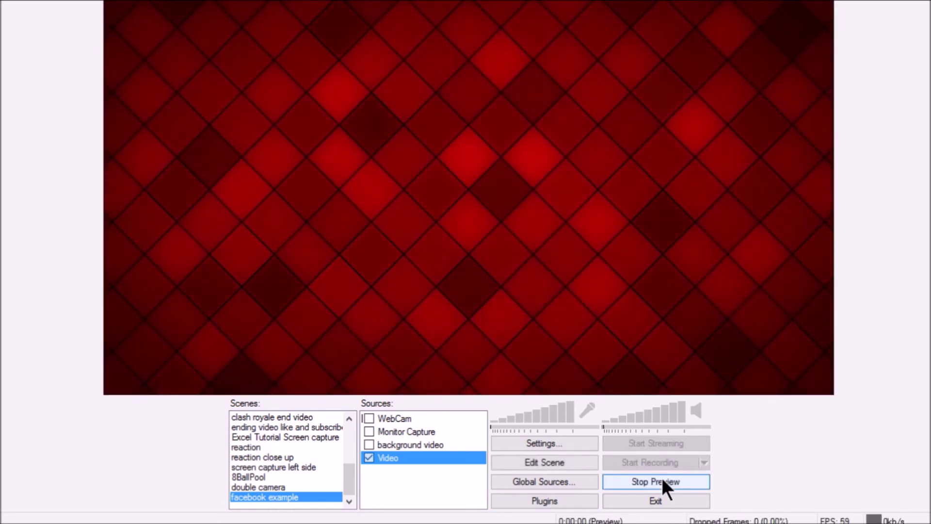